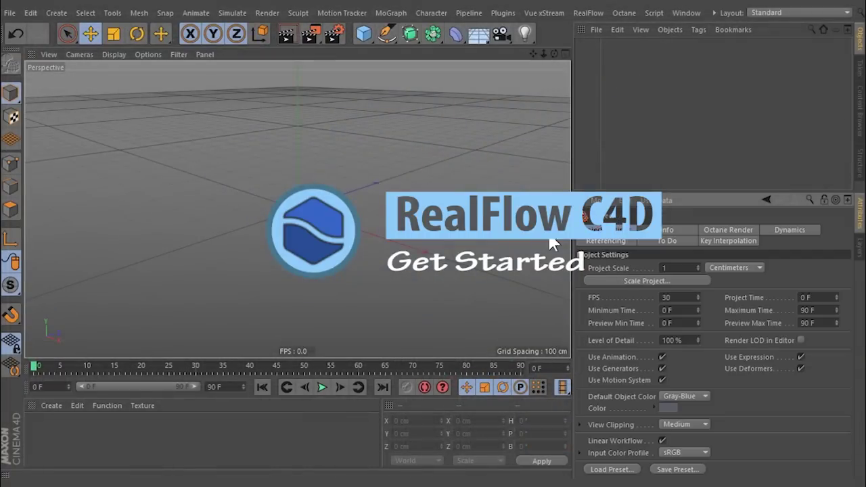
- Open the RealFlow menu to list the simulation items that can be added
click(585, 13)
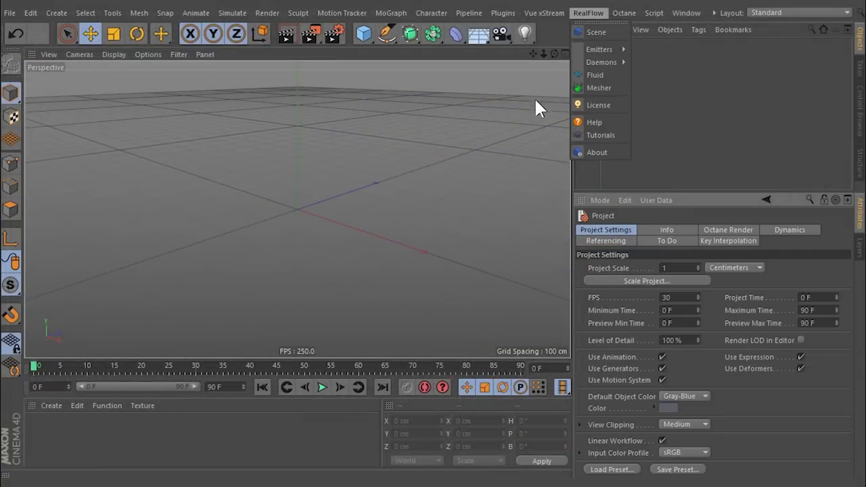
- Add a RealFlow Circle emitter from the Emitters submenu, creating its RealFlow Scene hierarchy
mouse_move(598, 49)
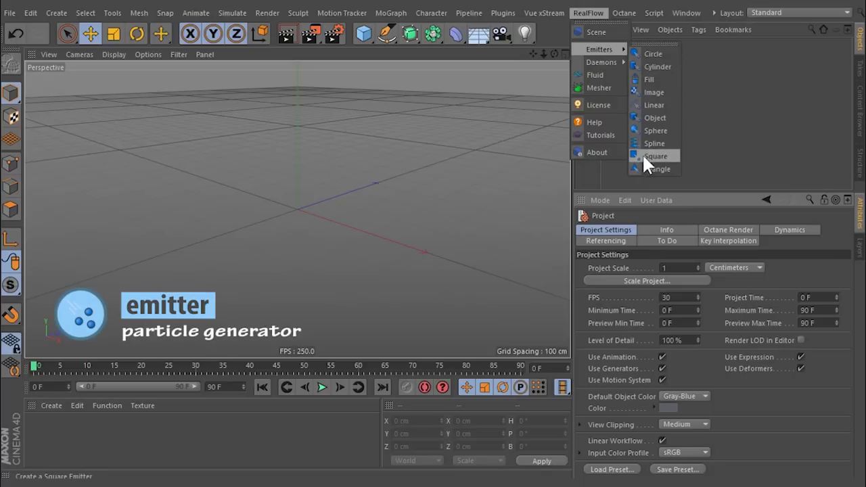
click(646, 54)
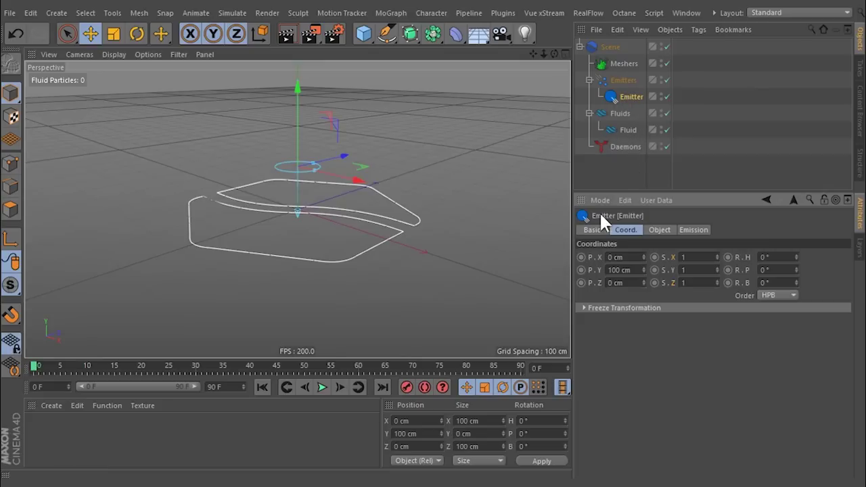
- Browse the emitter's Basic, Coord., Object and Emission property tabs
click(599, 232)
click(621, 230)
click(656, 230)
click(692, 230)
shift+click(625, 230)
shift+click(591, 230)
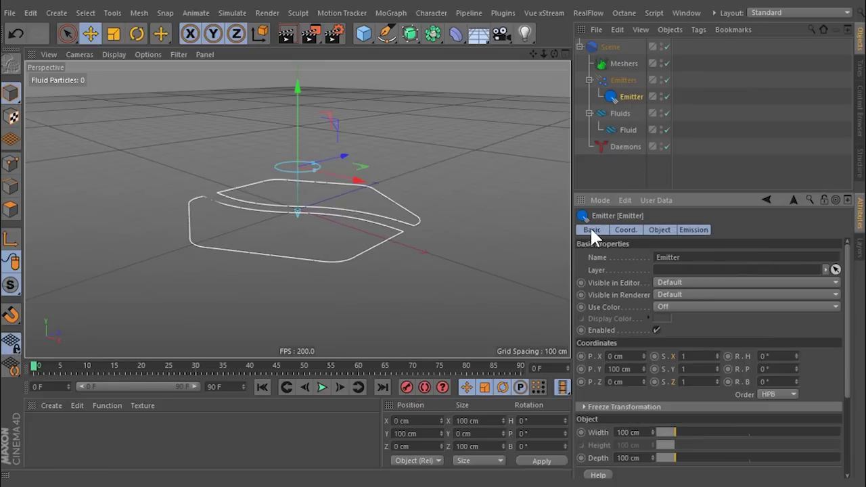
click(591, 230)
click(624, 229)
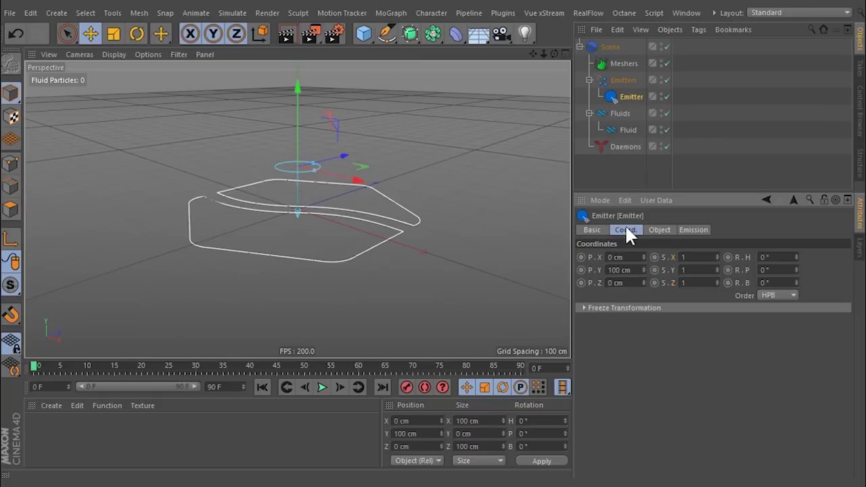
- Test scaling, rotating and moving the emitter, then undo the move and transform changes
key(t)
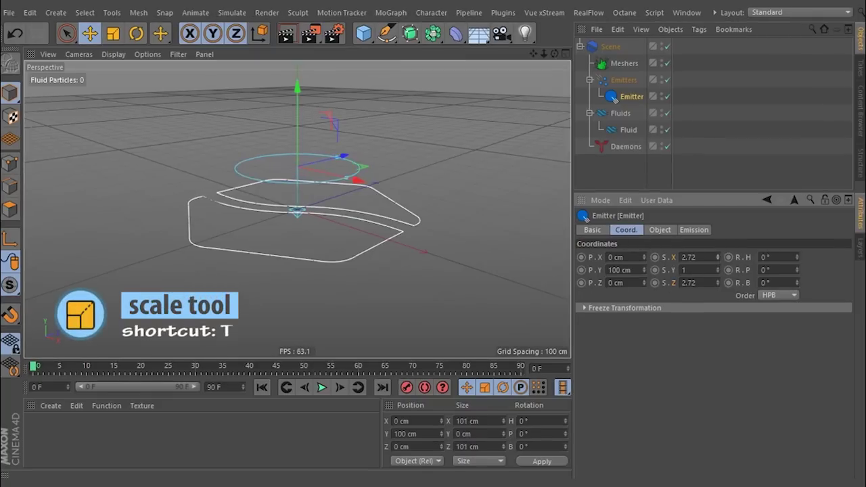
drag(717, 256, 717, 253)
key(r)
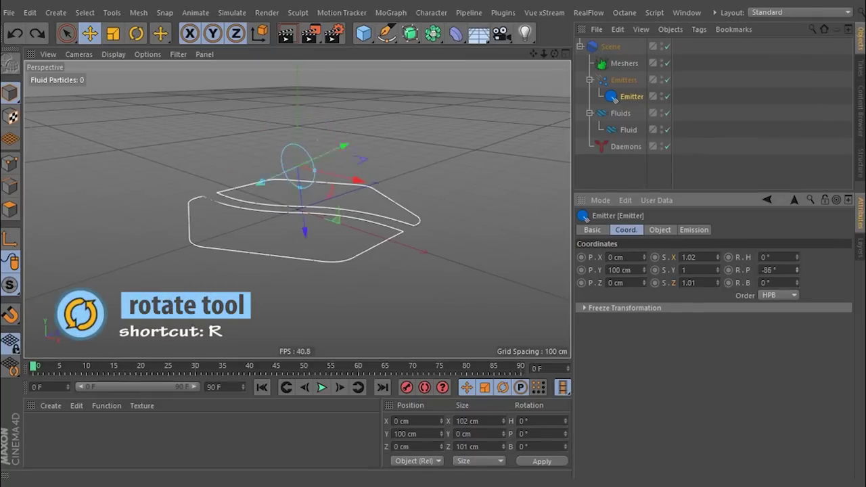
key(e)
drag(357, 180, 360, 181)
key(ctrl+z)
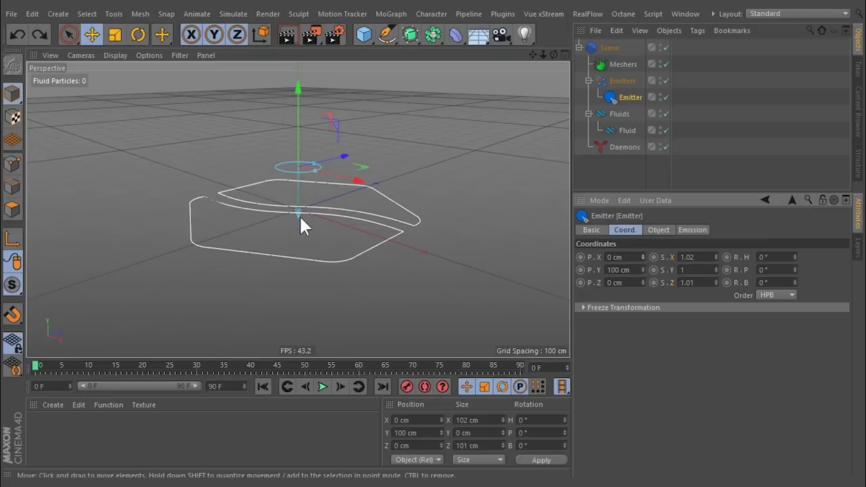
key(ctrl+z)
- Play the fluid simulation, then bring up the Plane object's context options
click(322, 386)
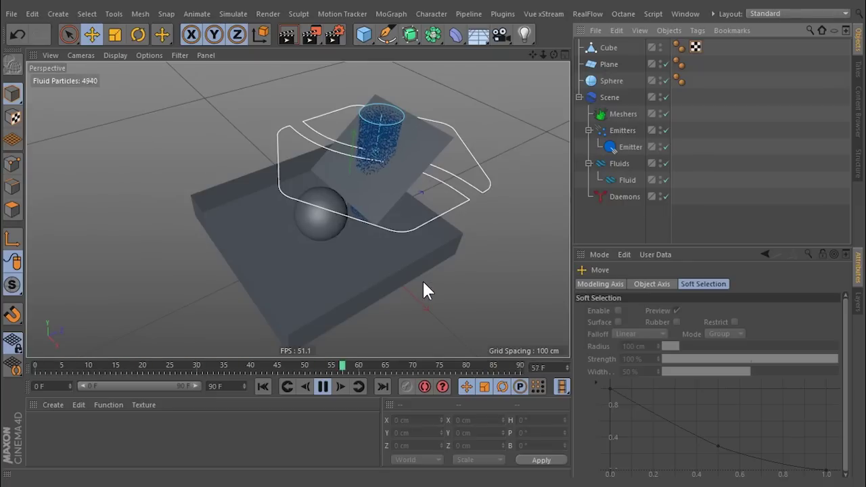
right_click(595, 65)
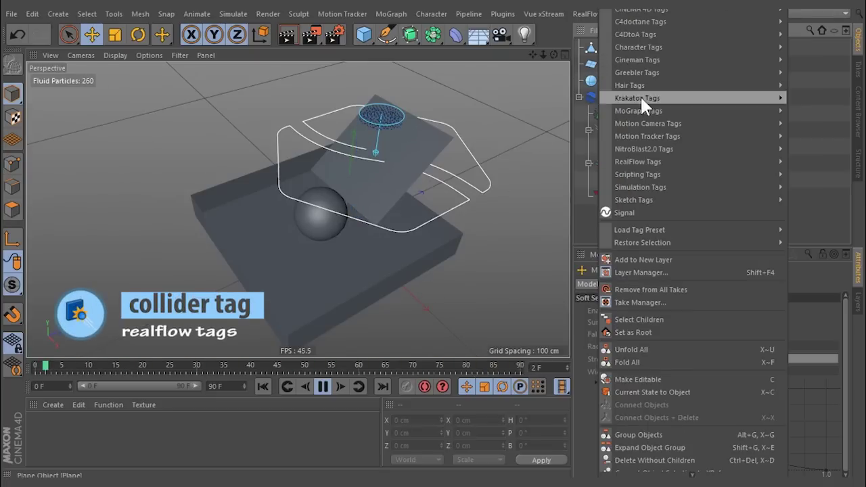
- Give the Plane a RealFlow Collider tag and select Sphere, Cube and Plane
mouse_move(650, 162)
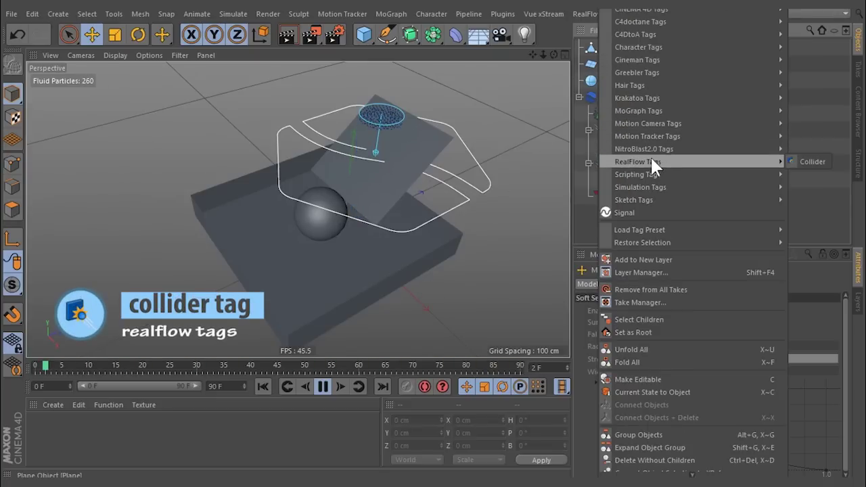
click(807, 162)
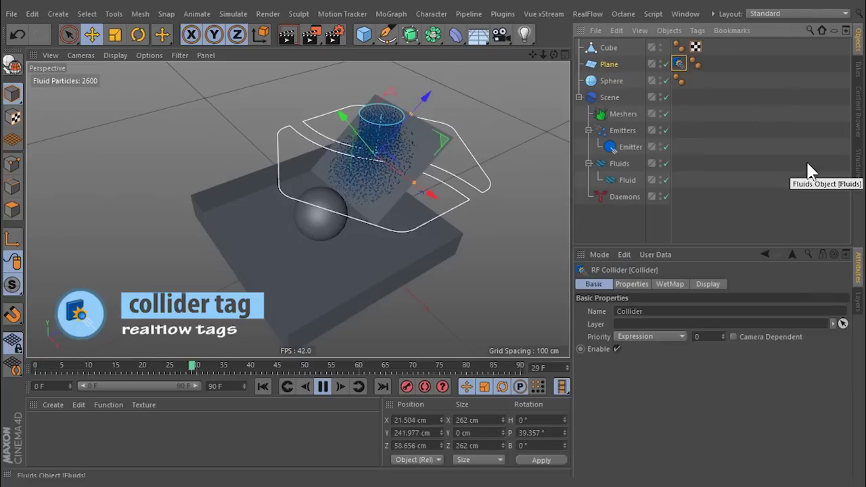
click(602, 80)
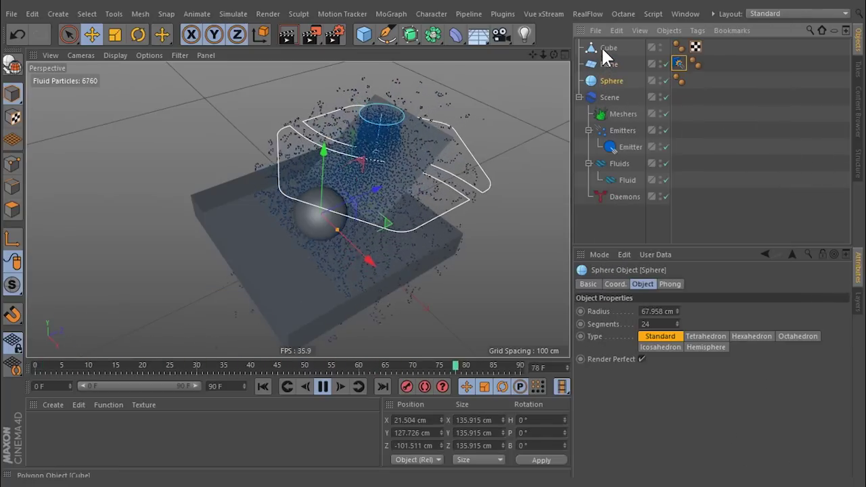
shift+click(601, 48)
- Group the three objects under a Null with Alt+G and move the Collider tag onto it
key(alt+g)
click(579, 47)
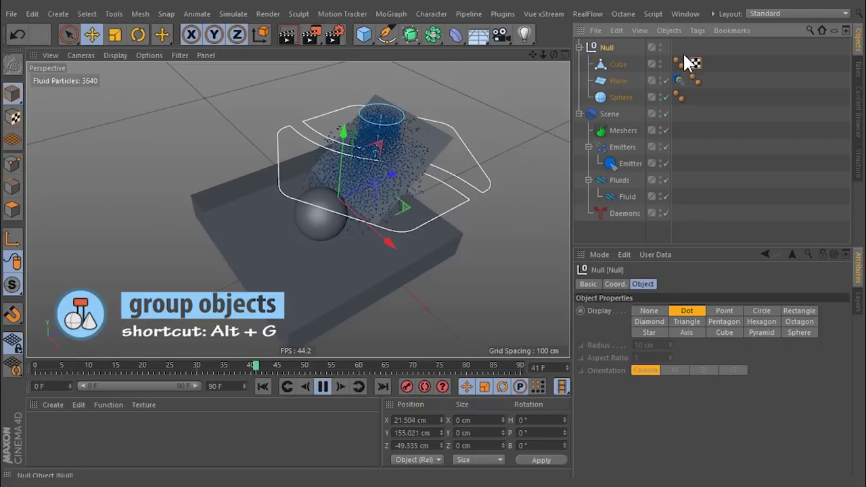
drag(677, 80, 678, 47)
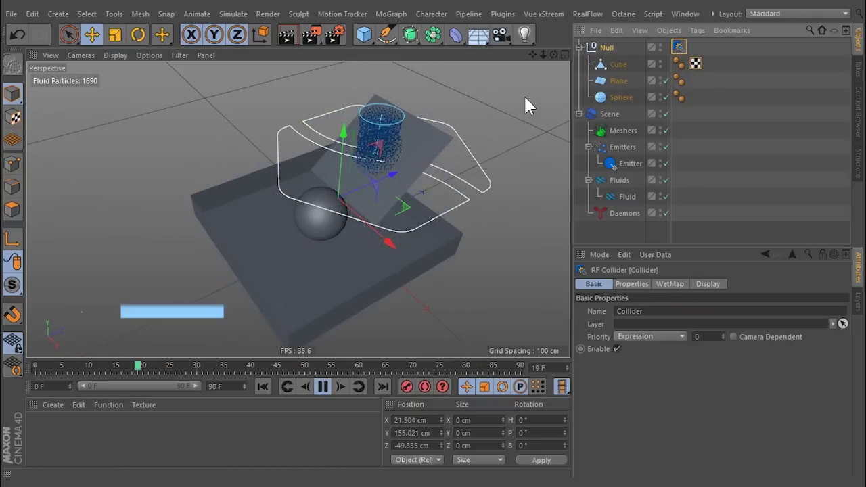
click(582, 14)
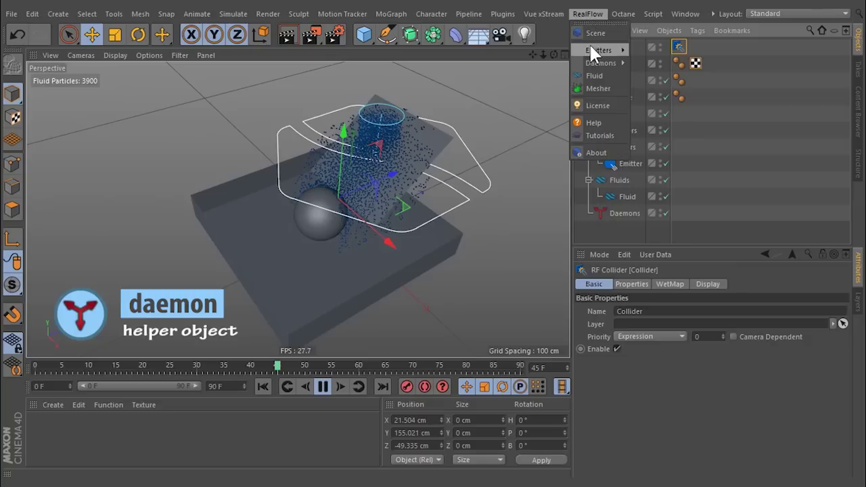
- Add a RealFlow Gravity daemon so the particles fall, then pause playback
mouse_move(590, 62)
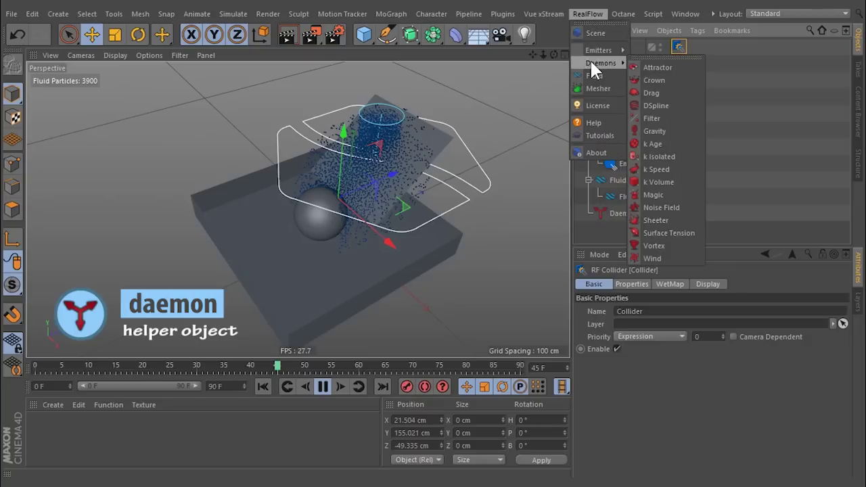
click(653, 131)
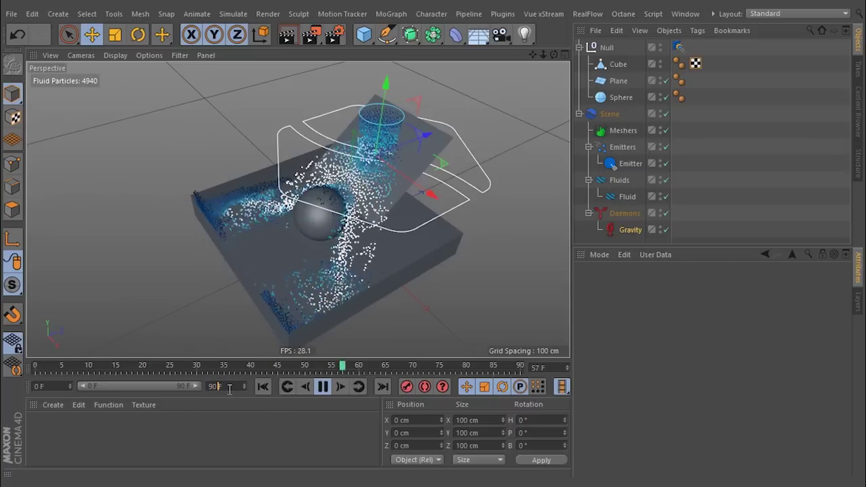
key(F7)
- Set the animation's last frame to 500 and replay, showing the full 0–500 range
double_click(216, 385)
text(500)
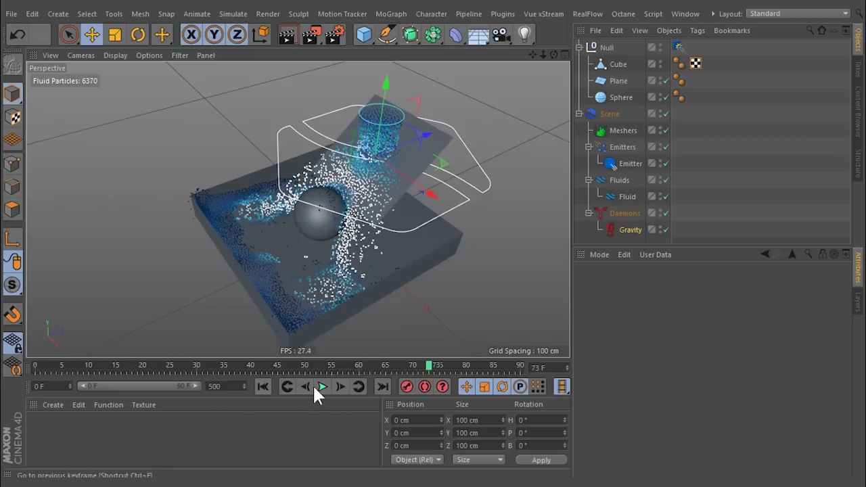
click(322, 386)
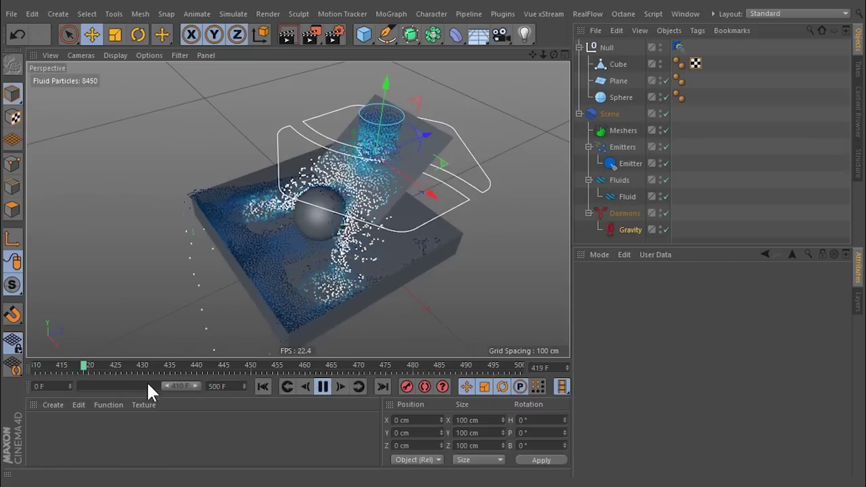
double_click(107, 383)
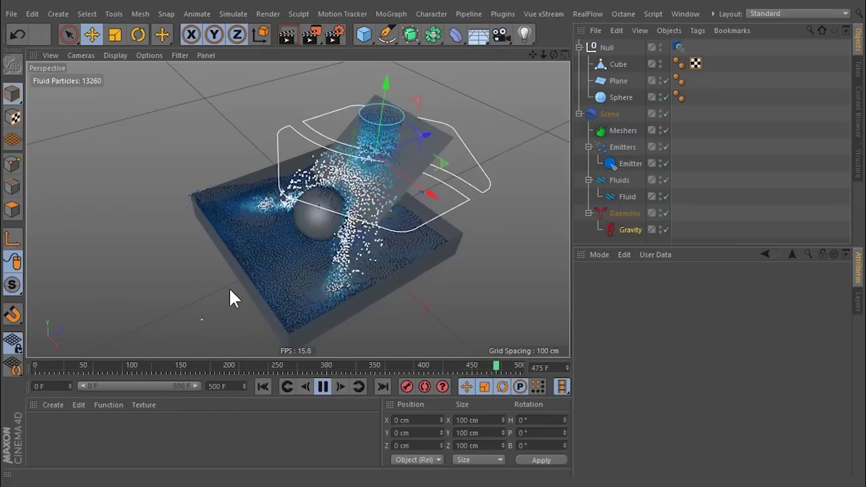
scroll(259, 276, down, 2)
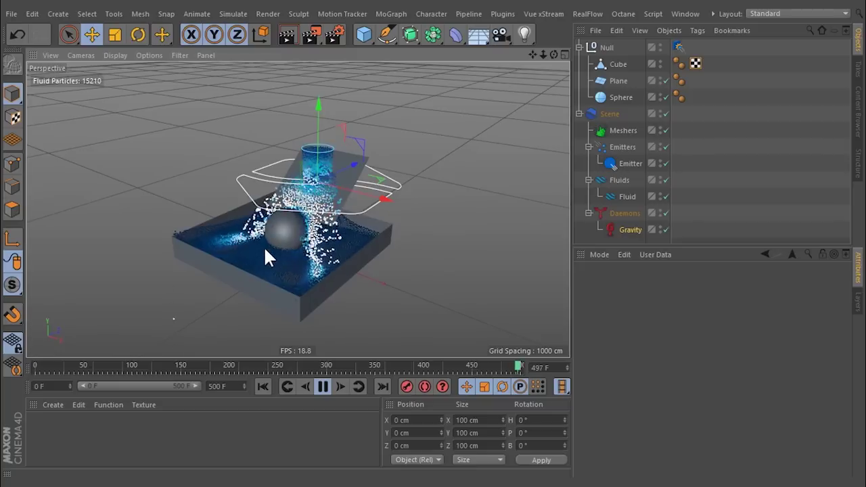
alt+drag(265, 248, 300, 235)
scroll(302, 230, up, 2)
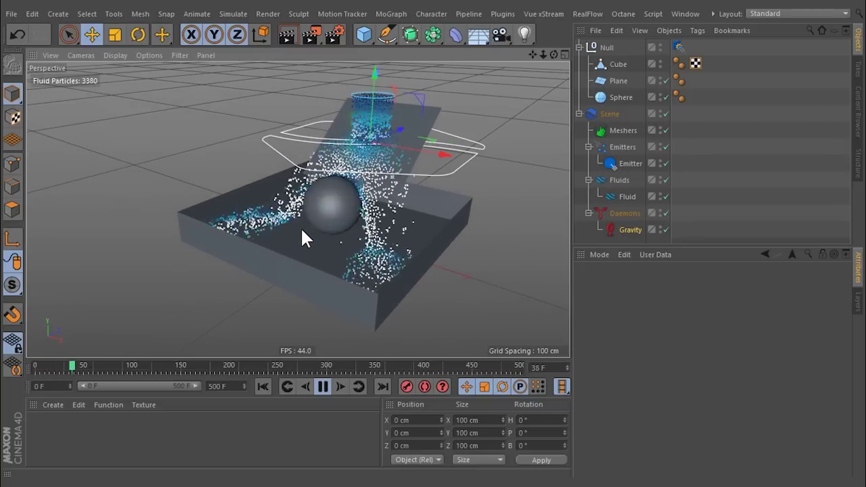
scroll(301, 230, up, 1)
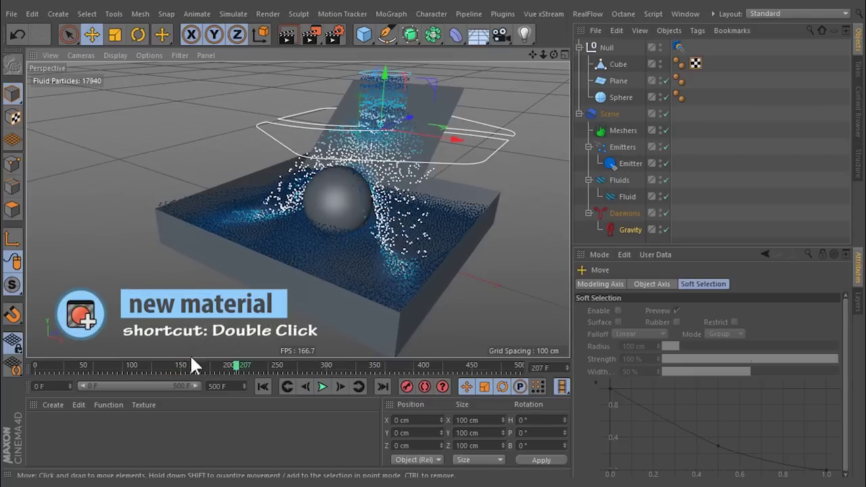
double_click(100, 435)
- Set the Mat material's Color texture to RealFlow WetMap
double_click(44, 435)
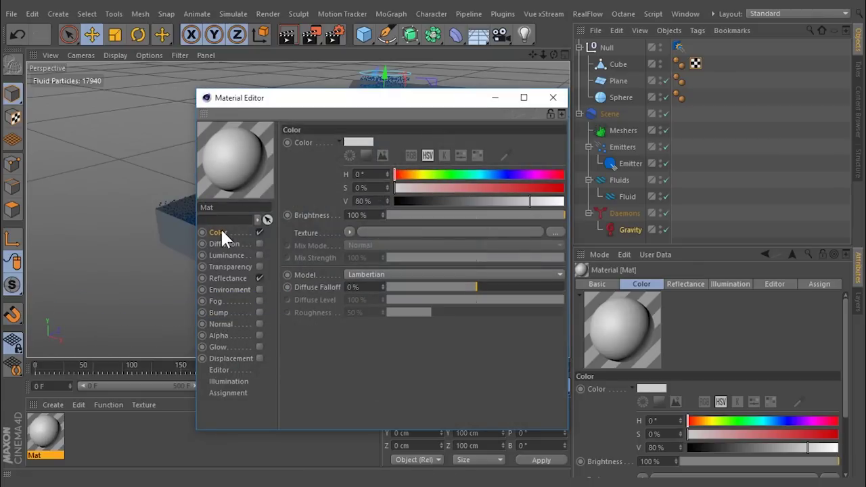
click(349, 232)
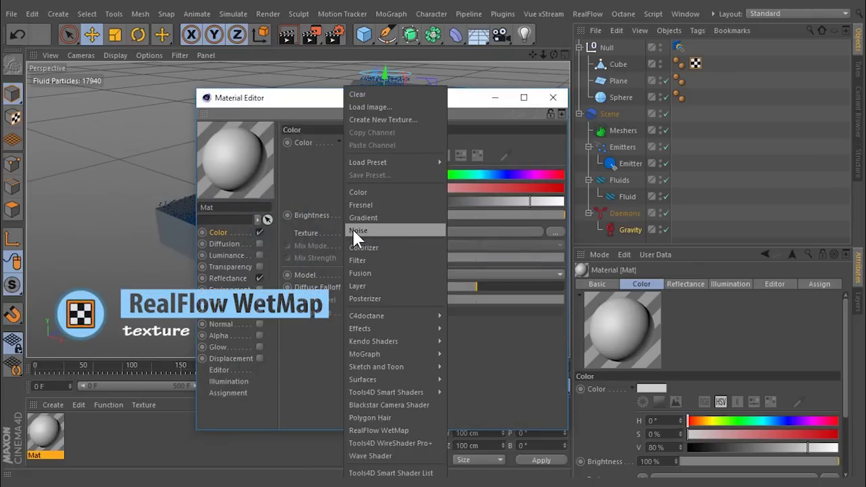
click(368, 437)
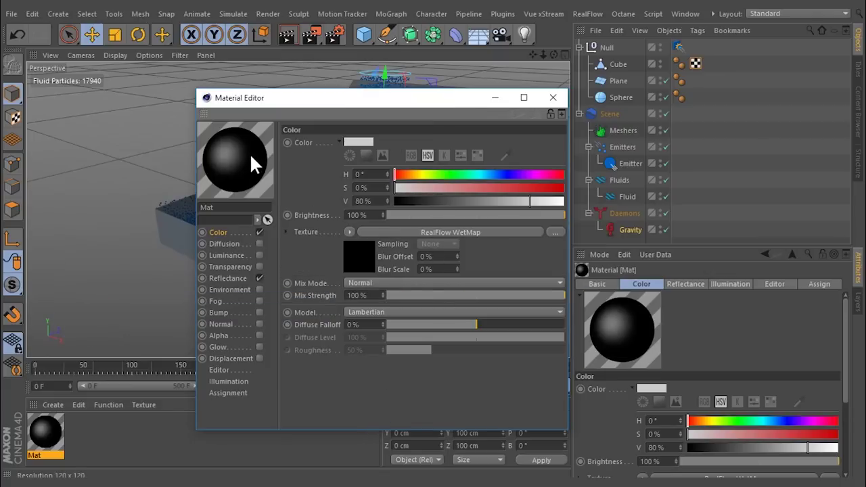
- Apply Mat to the Plane and bring up the Plane's tag options
drag(252, 161, 603, 81)
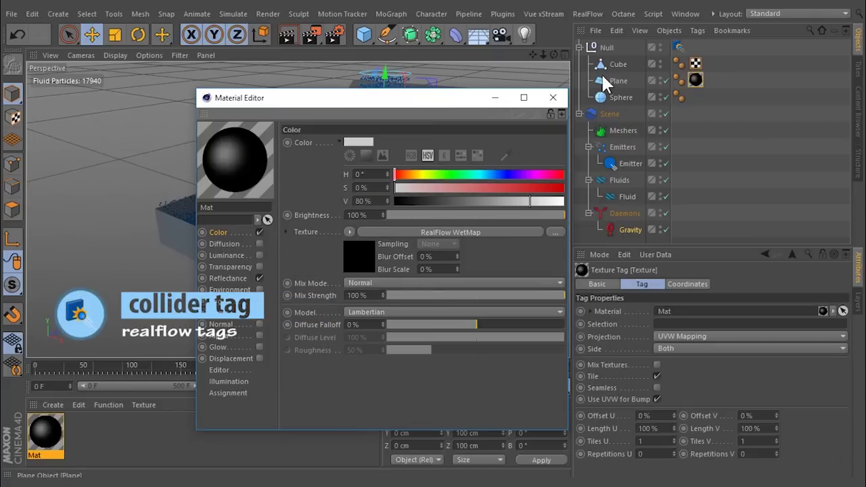
click(554, 99)
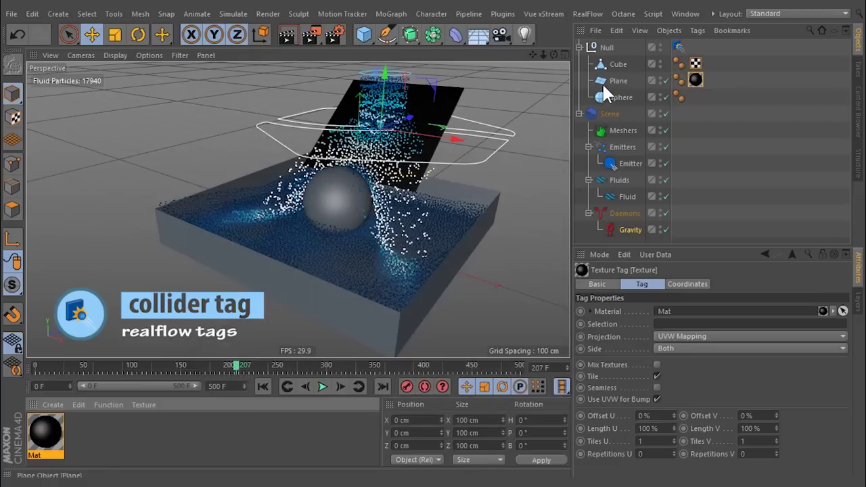
right_click(605, 79)
- Give the Plane a RealFlow Collider tag and make it an editable polygon object
mouse_move(638, 161)
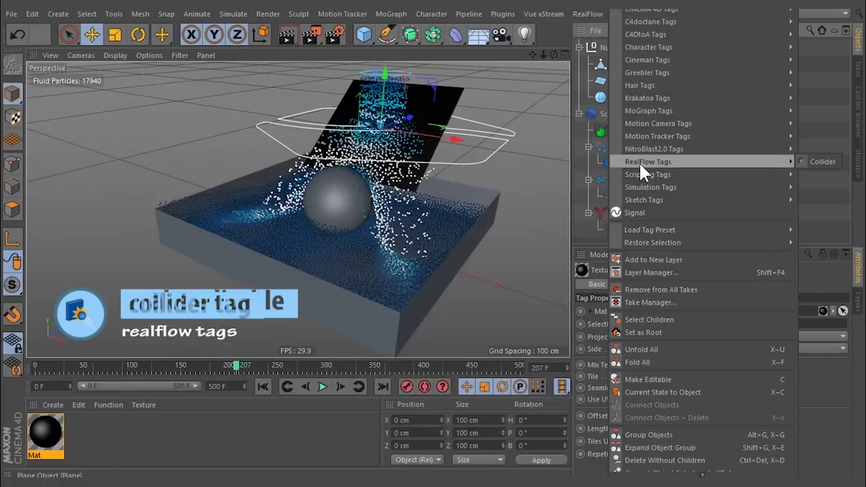
click(797, 162)
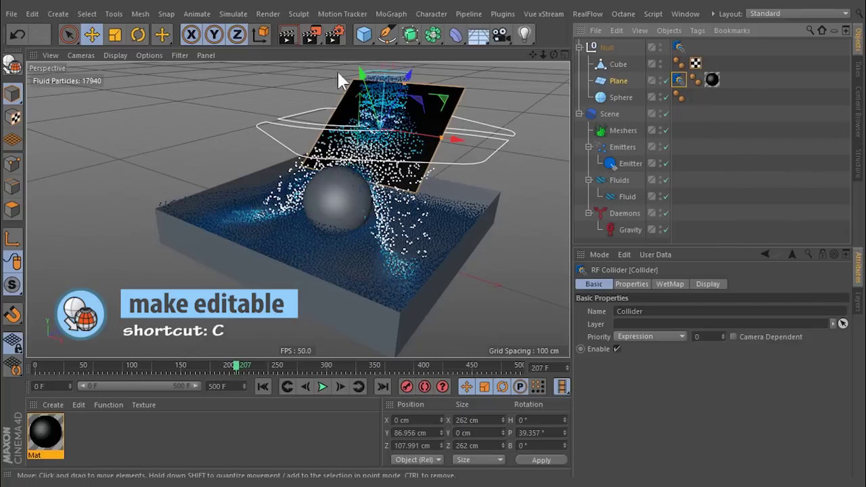
click(12, 66)
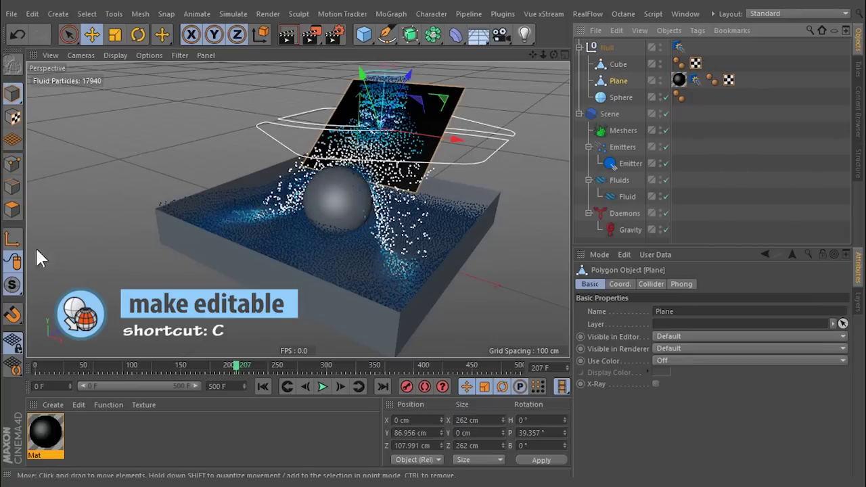
- Turn on Animate Preview in Mat's Editor settings and replay the simulation from the start
click(42, 422)
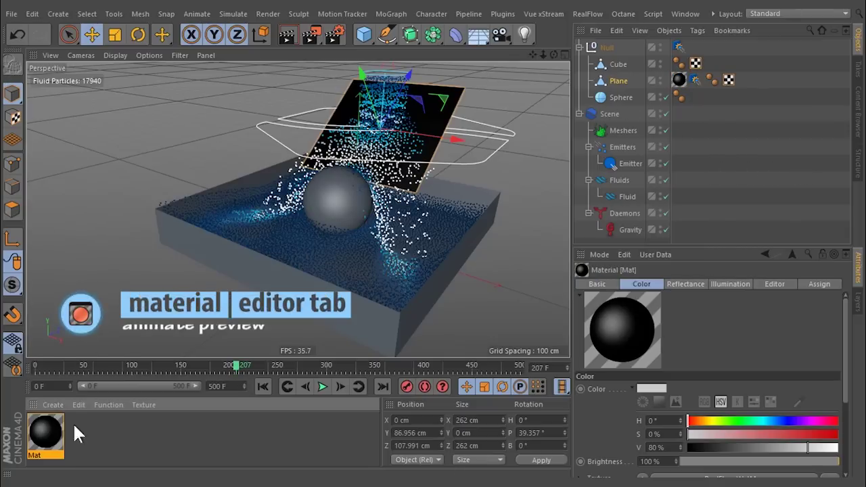
click(775, 285)
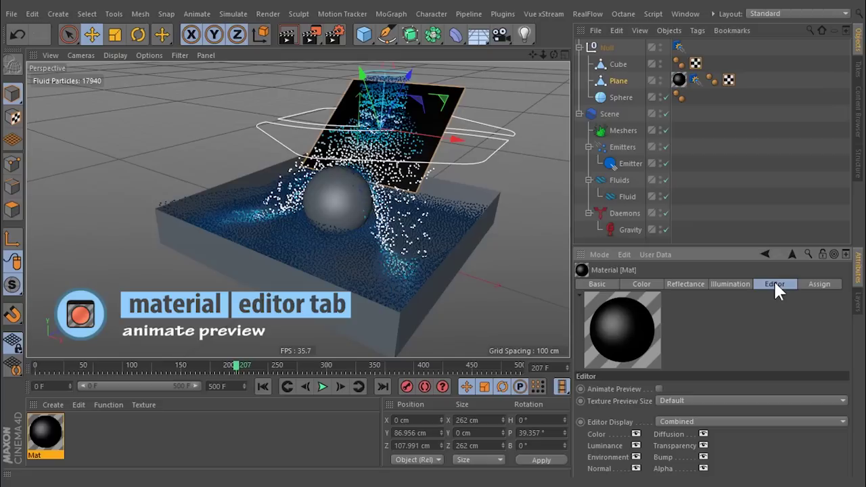
click(659, 389)
click(322, 386)
alt+drag(413, 177, 378, 163)
click(261, 385)
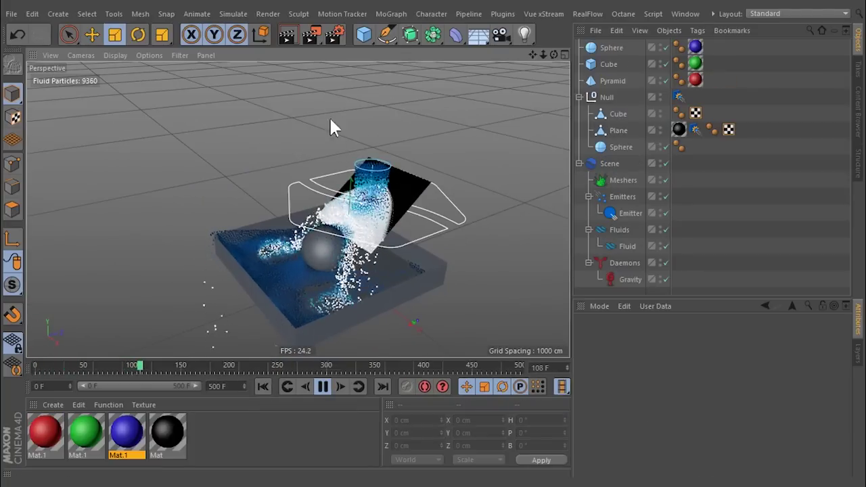
- Render the view, then place Sphere, Cube and Pyramid under the Fluid object
click(287, 31)
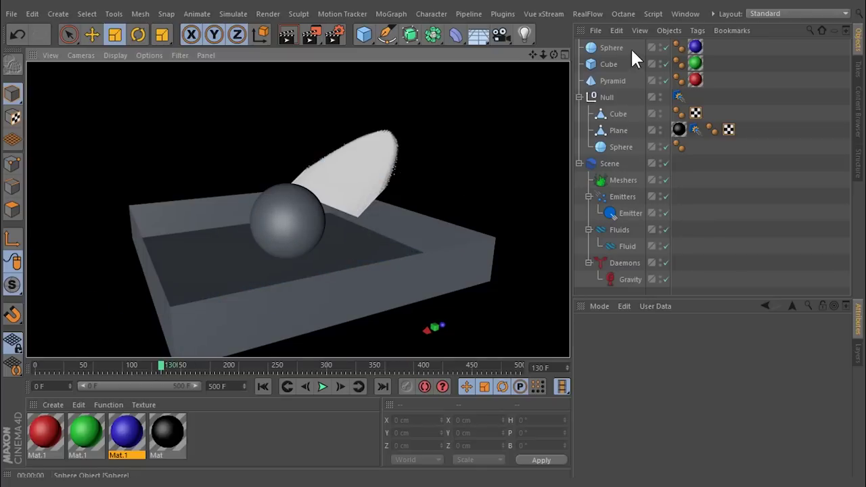
click(612, 47)
shift+click(607, 80)
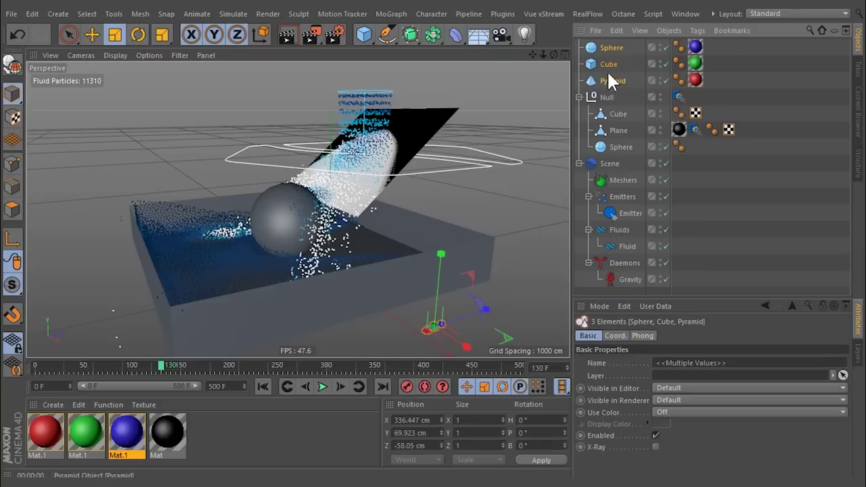
drag(609, 47, 612, 243)
- Replay the simulation from the start and render the red, green and blue shape particles
click(264, 386)
click(322, 386)
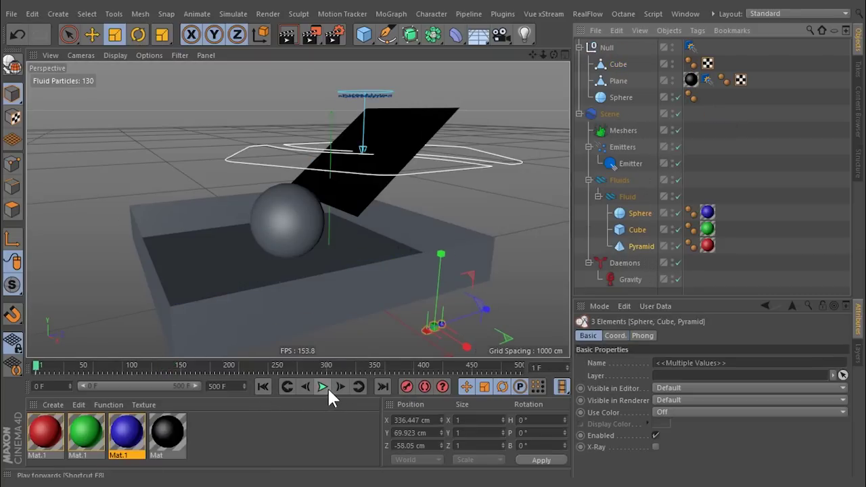
click(290, 35)
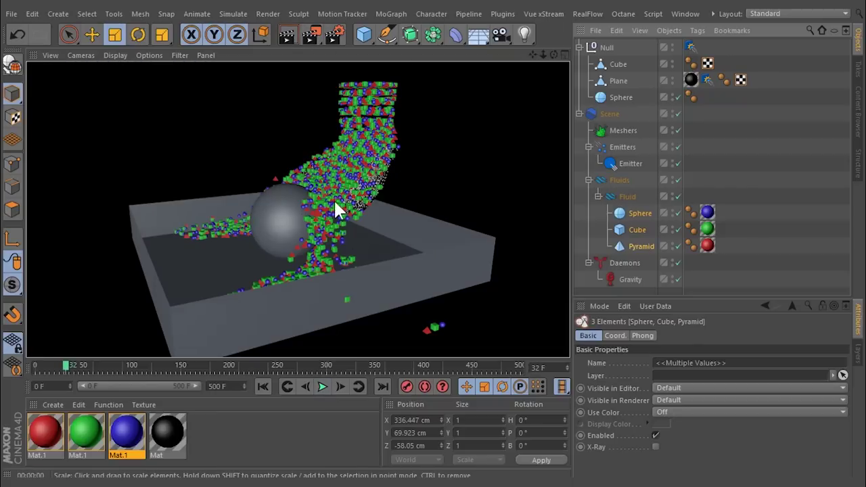
alt+drag(333, 199, 339, 161)
click(322, 386)
- Inspect the Fluid object's Particles options, replay from frame 0 and render at frame 42
click(323, 387)
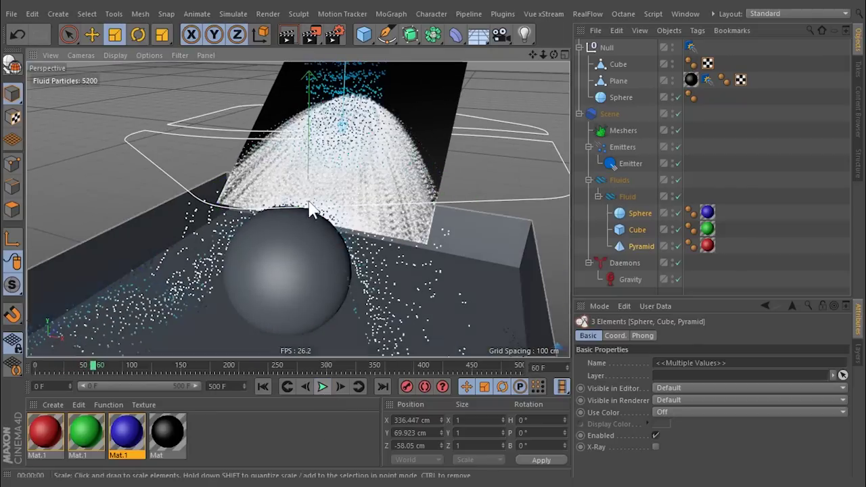
scroll(387, 236, down, 3)
alt+drag(389, 236, 360, 211)
click(626, 197)
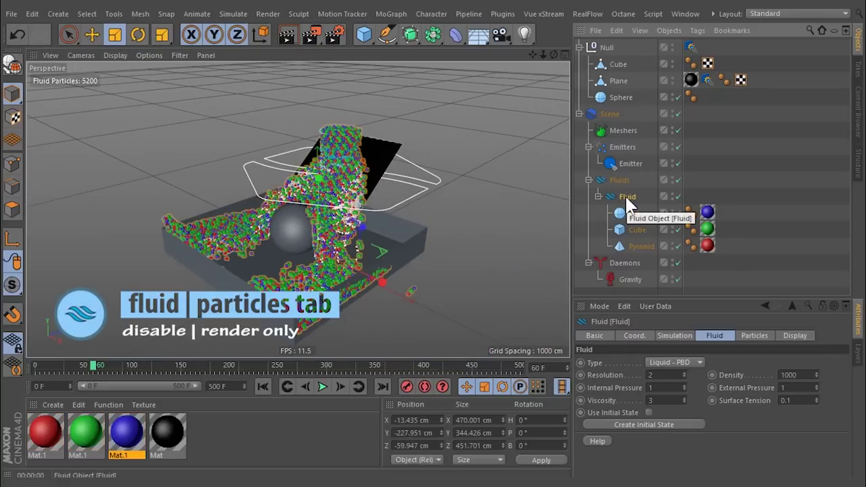
click(749, 336)
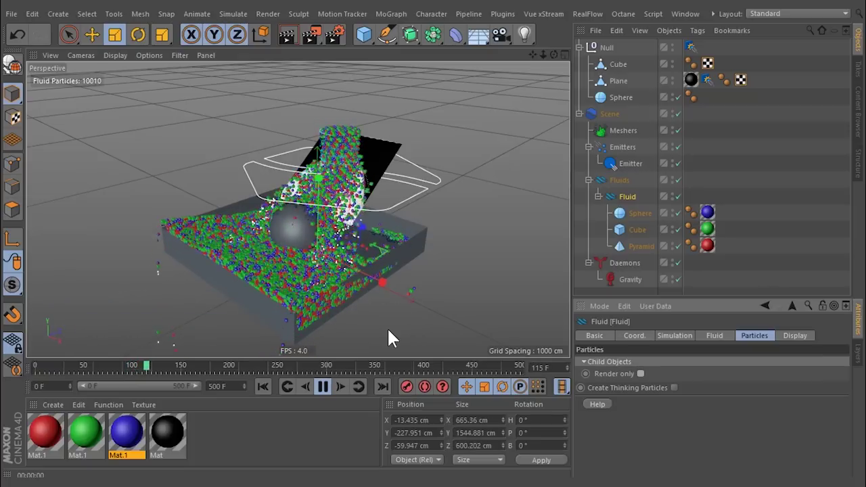
click(263, 385)
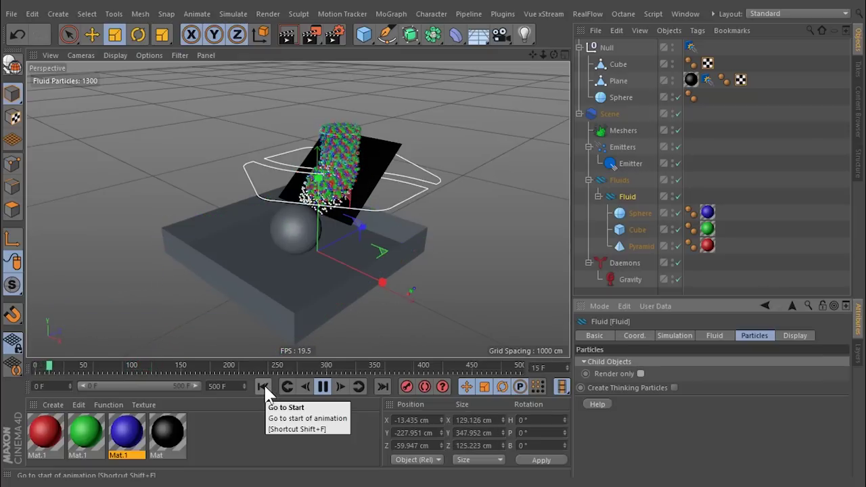
key(F8)
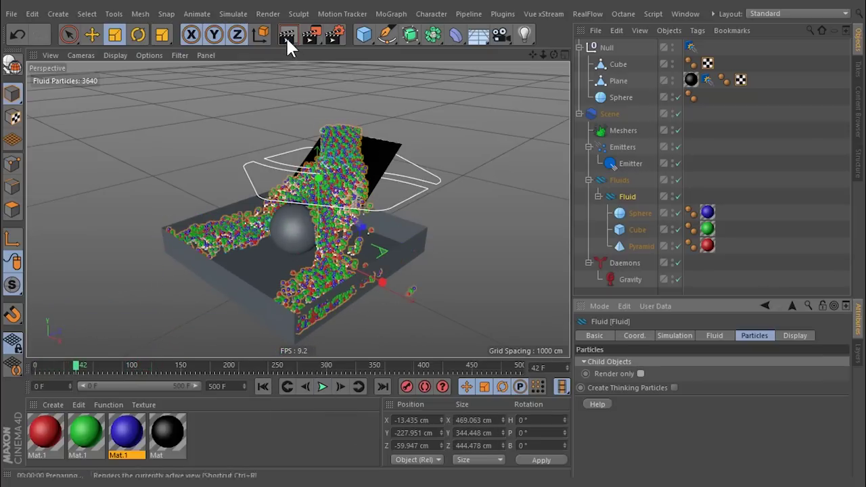
click(286, 33)
key(F8)
- Delete the Sphere, Cube and Pyramid under Fluid, and delete the blue material
drag(668, 229, 625, 207)
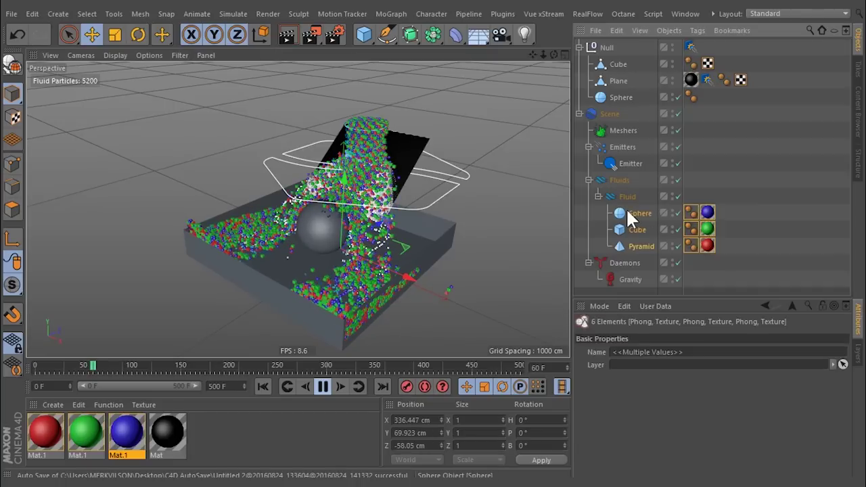
key(Delete)
click(125, 432)
key(Delete)
- Delete the red Mat.1 material, add a RealFlow Mesher, and replay from the start to preview the mesh
key(Delete)
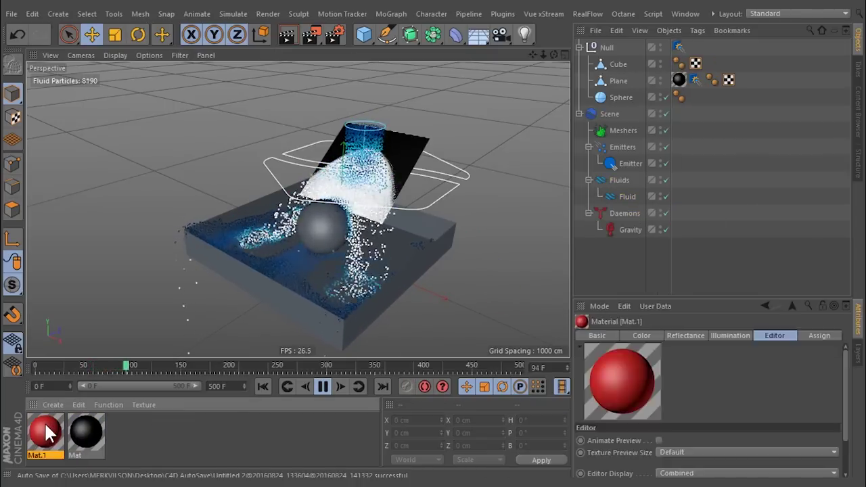
key(Delete)
click(582, 13)
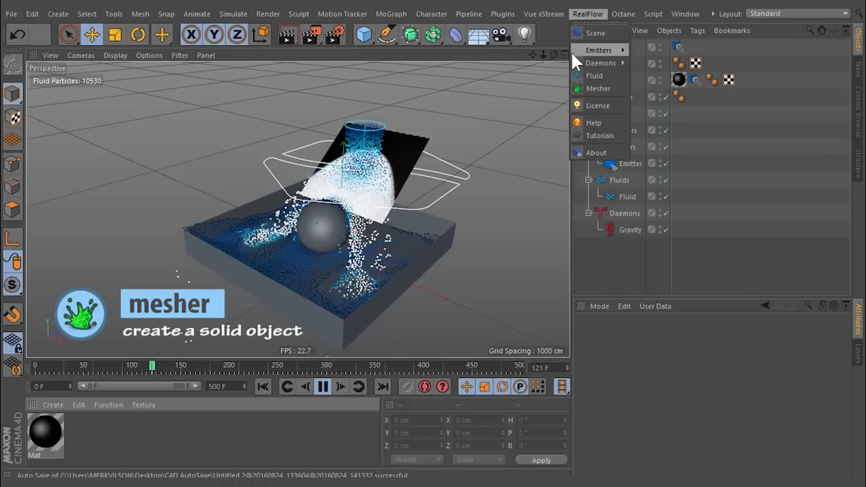
click(605, 88)
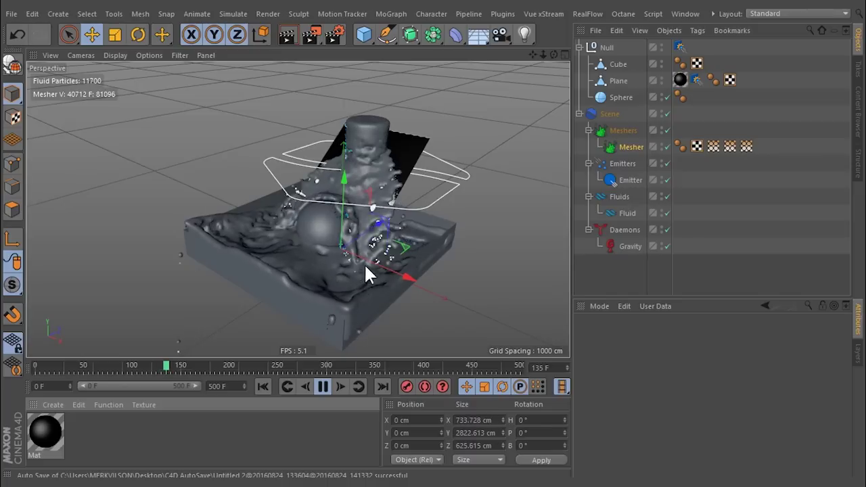
alt+drag(348, 264, 288, 291)
click(263, 385)
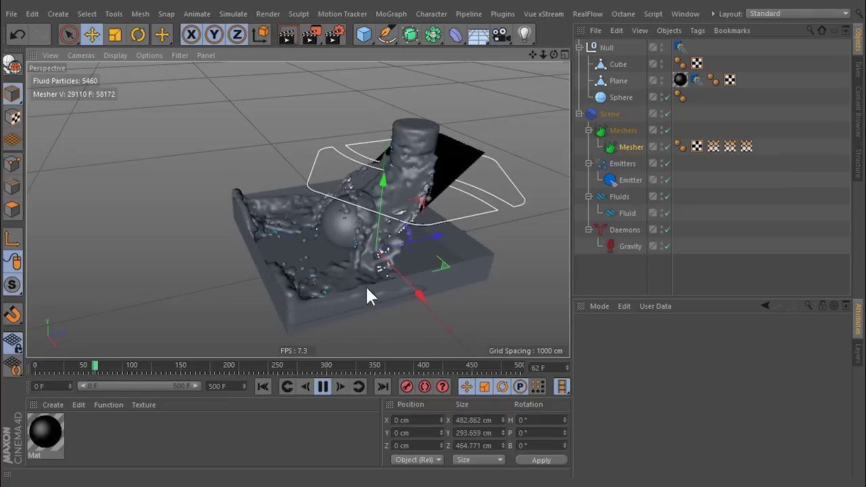
- Stop at frame 73, rewind, cache the full simulation from the Scene object's Cache tab, then scrub back
click(323, 386)
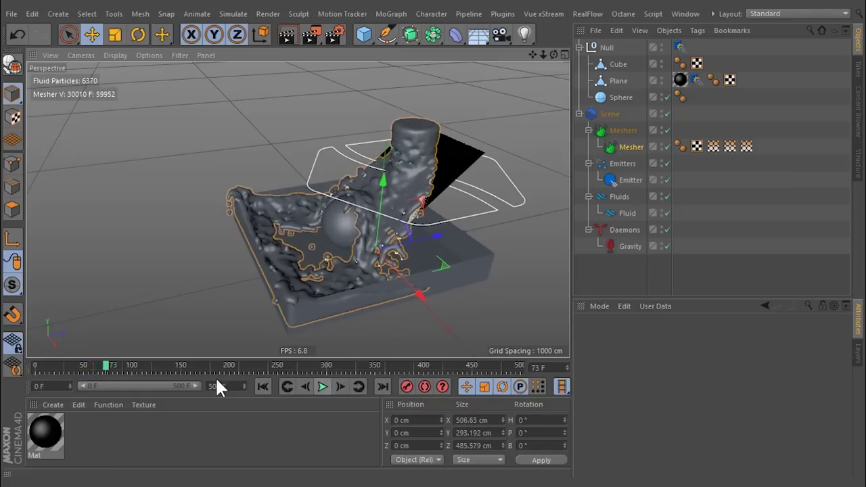
drag(105, 364, 138, 366)
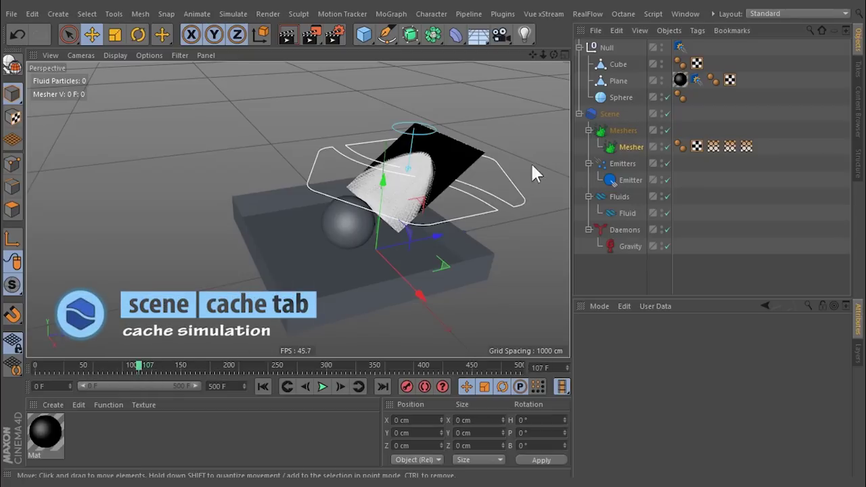
click(597, 115)
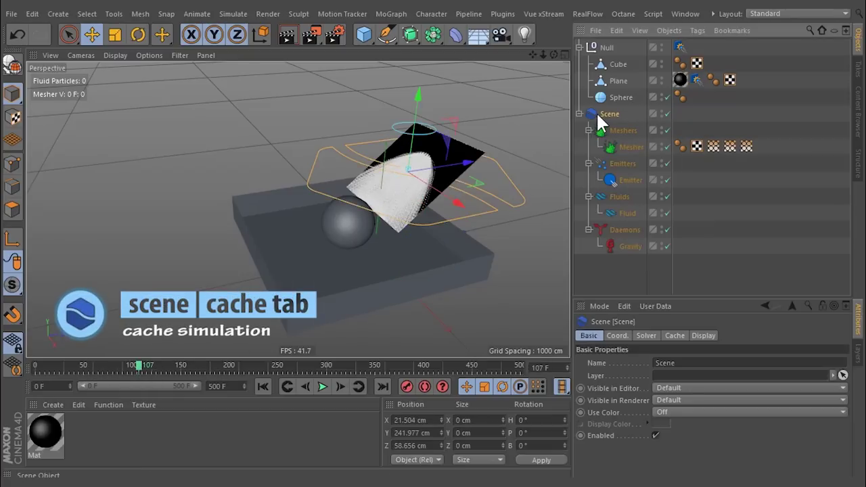
click(674, 336)
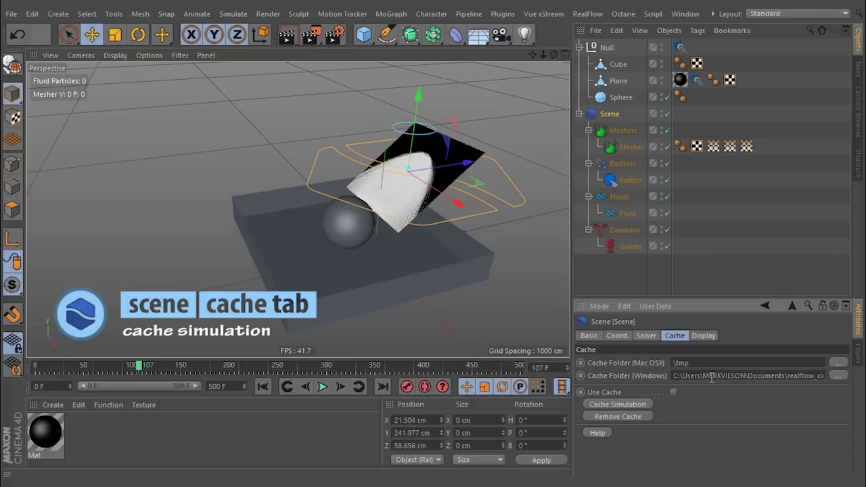
click(614, 405)
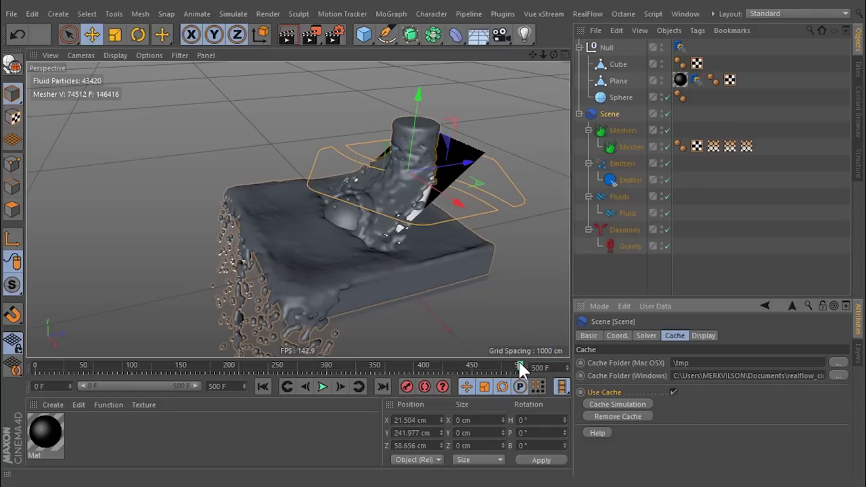
drag(517, 359, 123, 373)
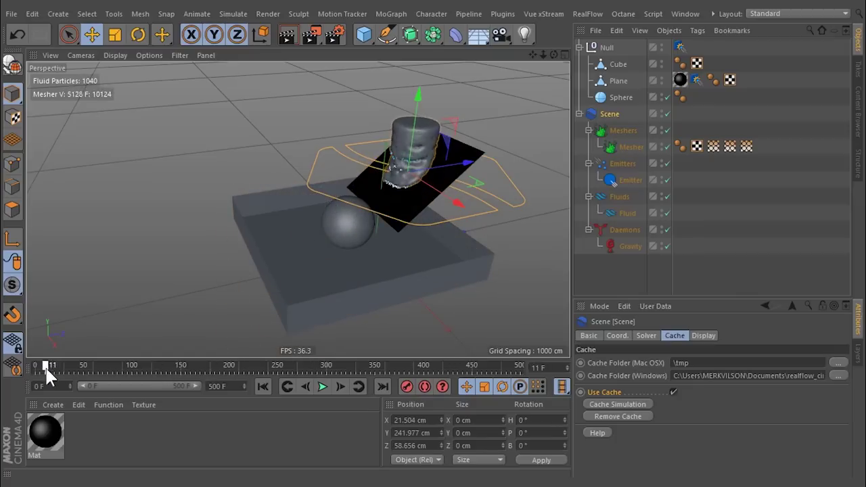
drag(47, 377, 202, 369)
click(326, 385)
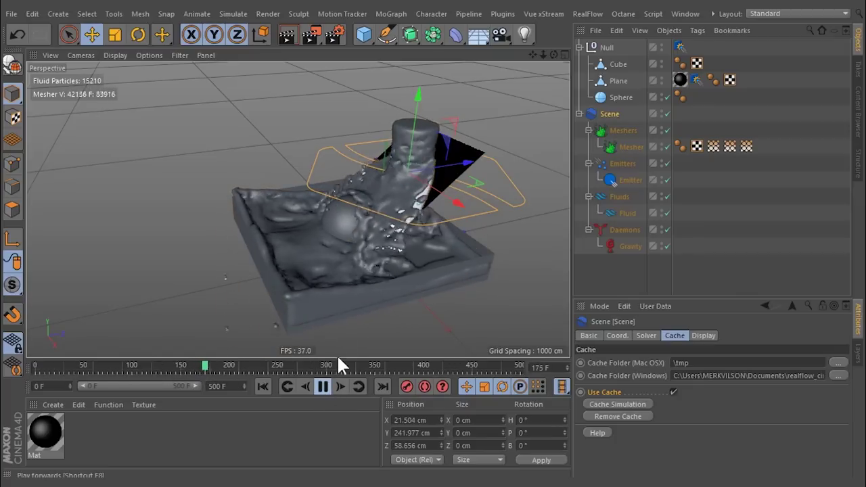
alt+drag(350, 285, 404, 201)
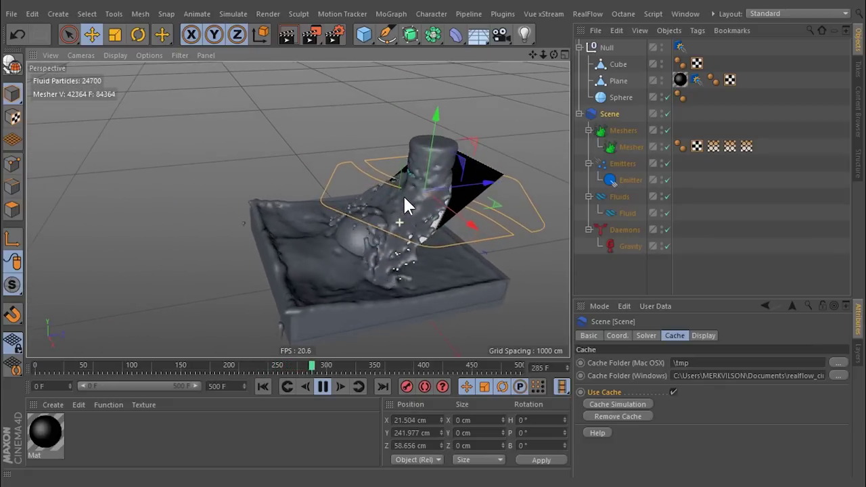
drag(325, 363, 15, 369)
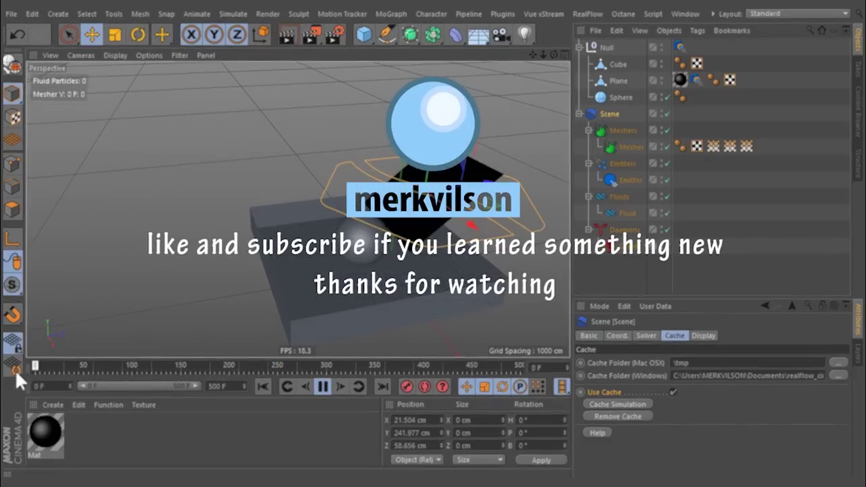